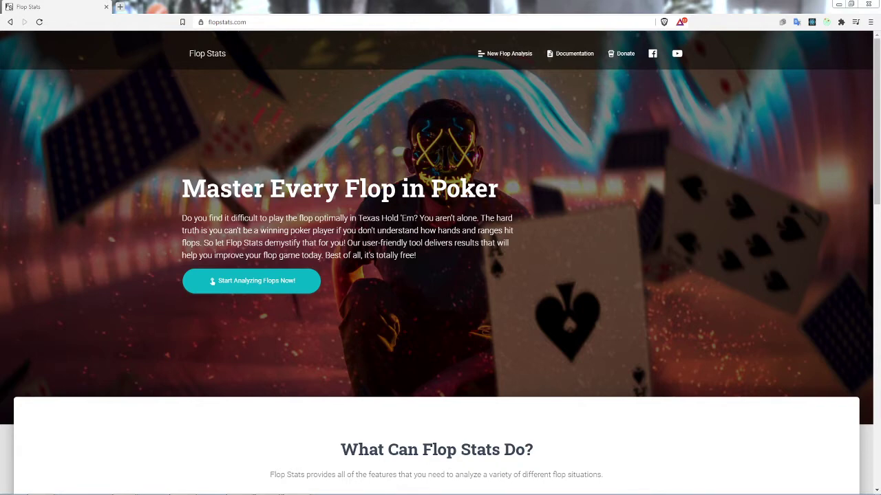
Skim the Flop Stats home page's feature and team sections, and start a new flop analysis.
{"action": "left_click", "coordinate": [263, 22]}
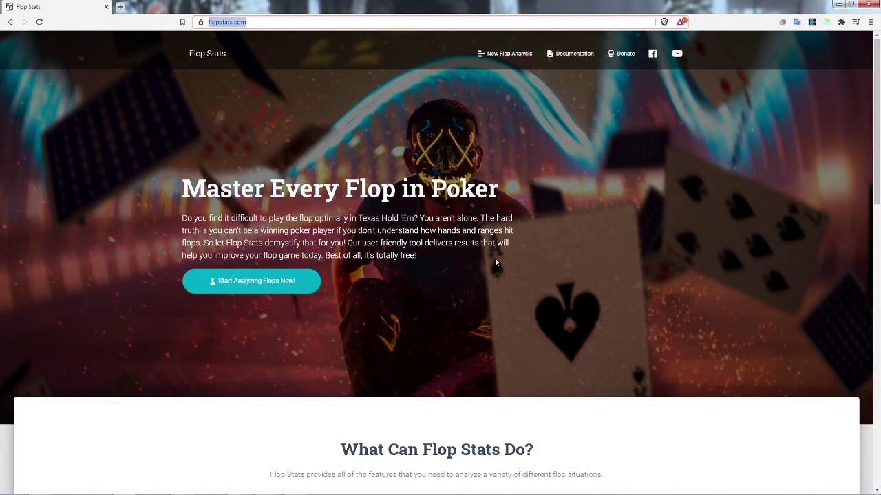
{"action": "scroll", "coordinate": [681, 246], "scroll_direction": "down", "scroll_amount": 6}
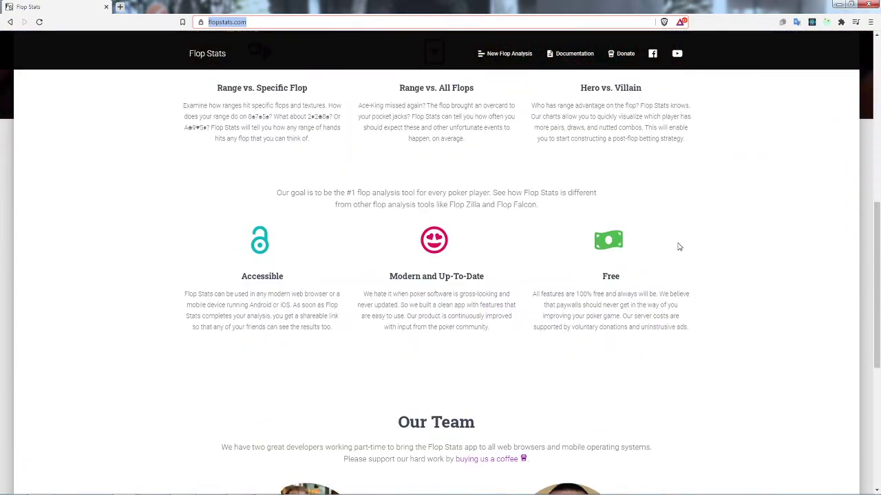
{"action": "scroll", "coordinate": [677, 247], "scroll_direction": "down", "scroll_amount": 2}
{"action": "scroll", "coordinate": [676, 247], "scroll_direction": "up", "scroll_amount": 8}
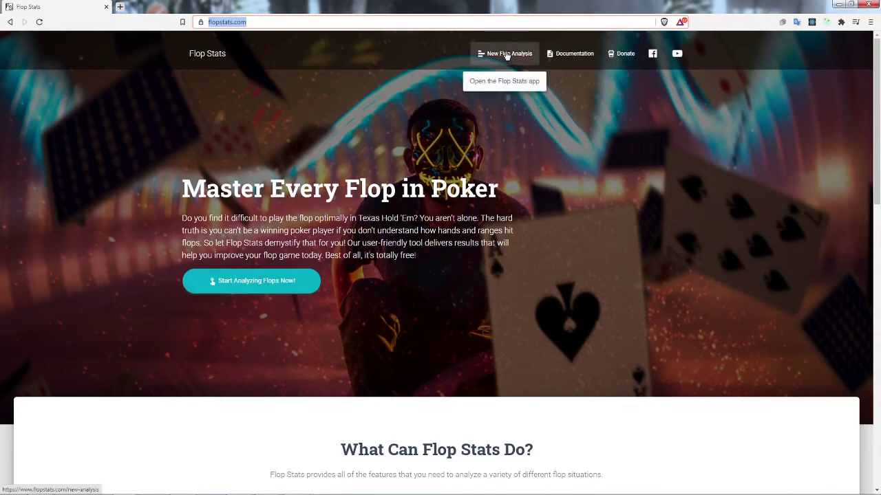
{"action": "left_click", "coordinate": [253, 282]}
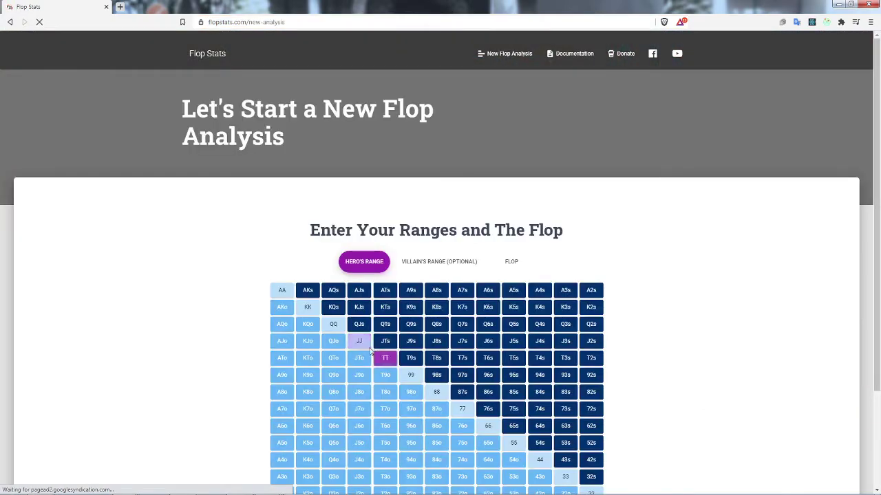
{"action": "scroll", "coordinate": [661, 269], "scroll_direction": "down", "scroll_amount": 3}
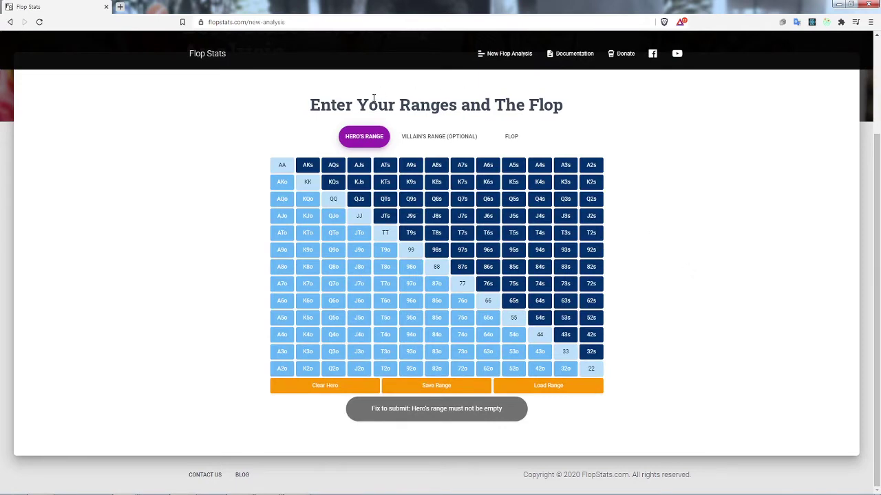
Look through the input areas for the villain's range, the flop and the hero's range.
{"action": "left_click", "coordinate": [445, 136]}
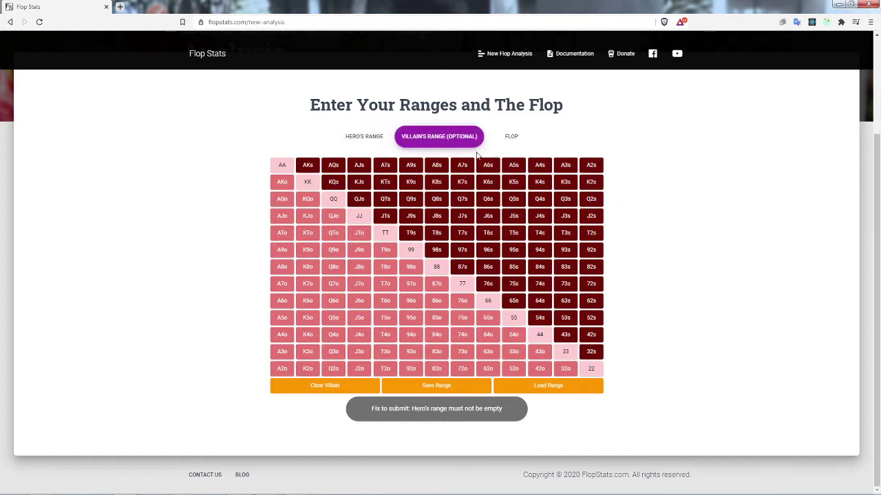
{"action": "left_click", "coordinate": [511, 141]}
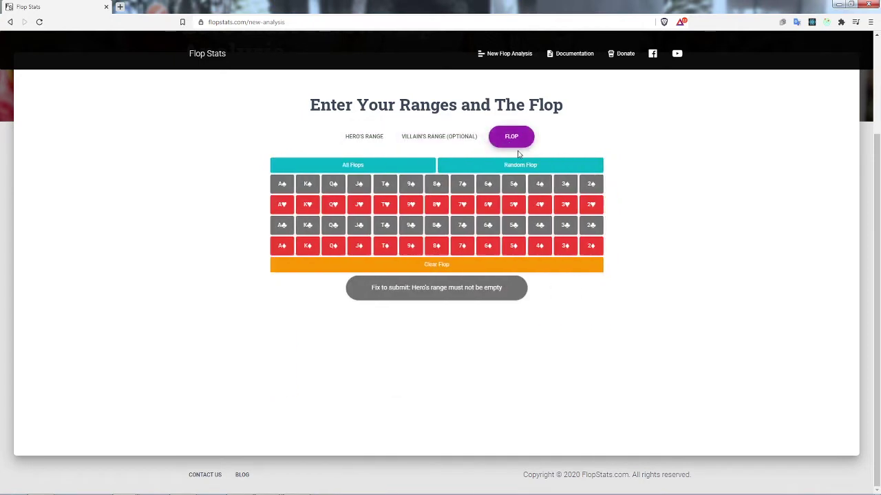
{"action": "left_click", "coordinate": [375, 138]}
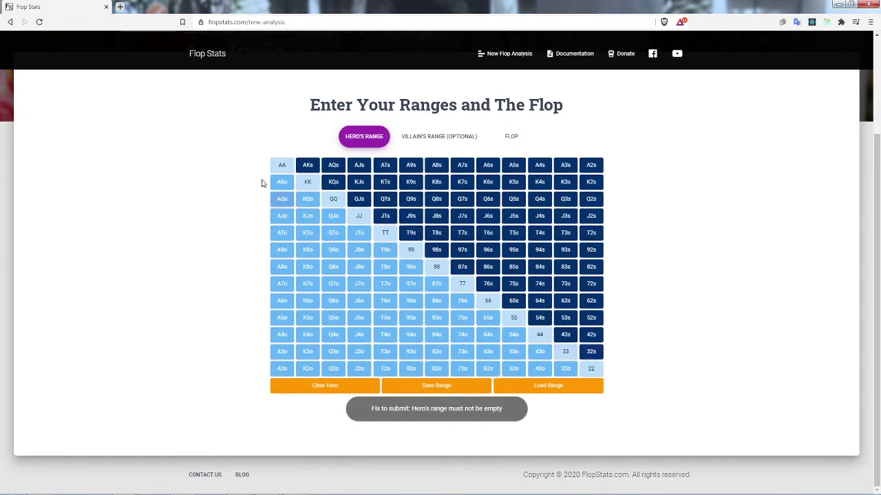
{"action": "left_click", "coordinate": [516, 136]}
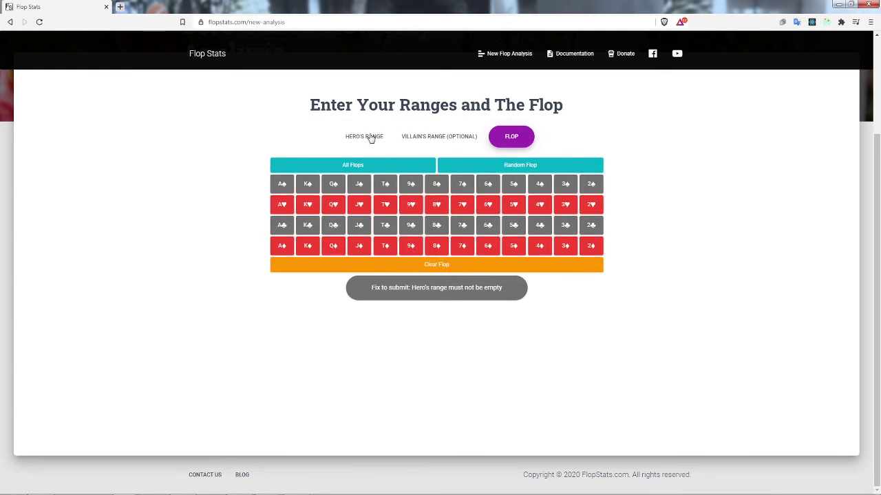
{"action": "left_click", "coordinate": [372, 137]}
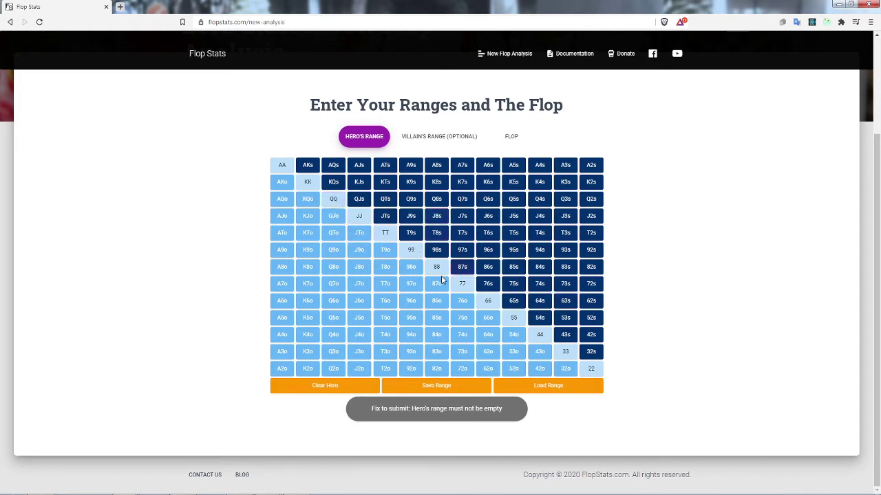
Put AKo in the hero's range, choose all flops and get the analysis results.
{"action": "left_click", "coordinate": [281, 182]}
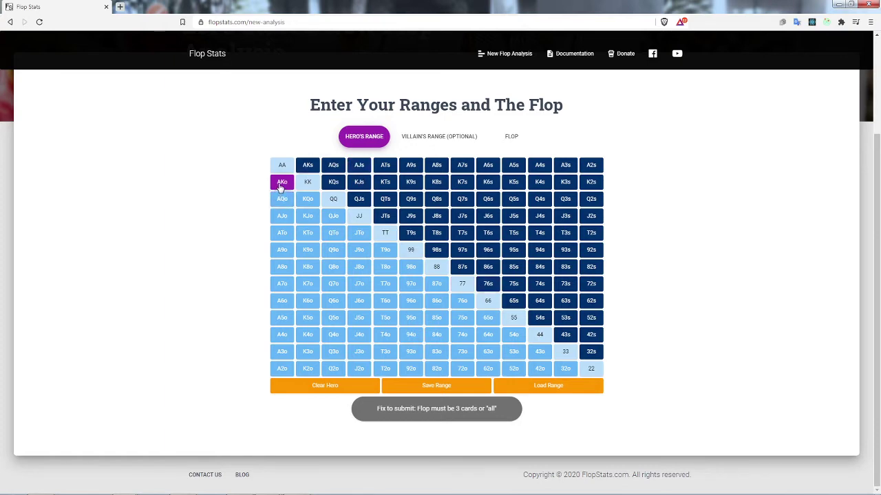
{"action": "left_click", "coordinate": [512, 138]}
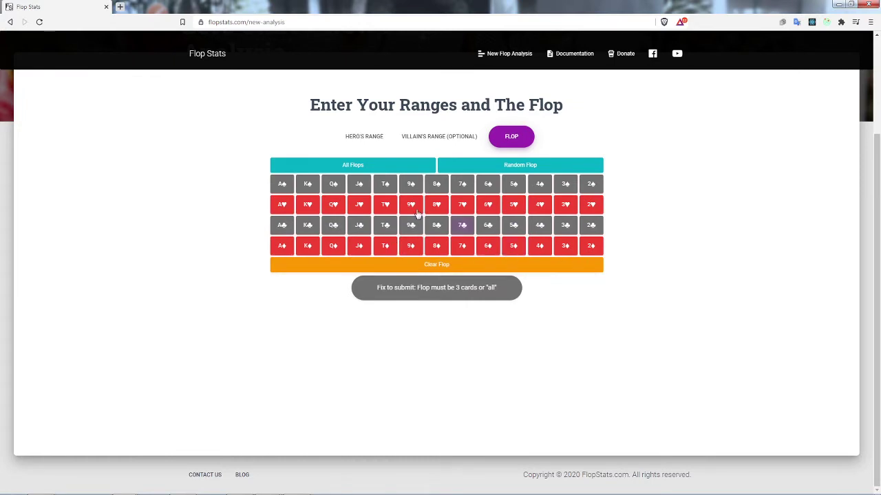
{"action": "left_click", "coordinate": [331, 168]}
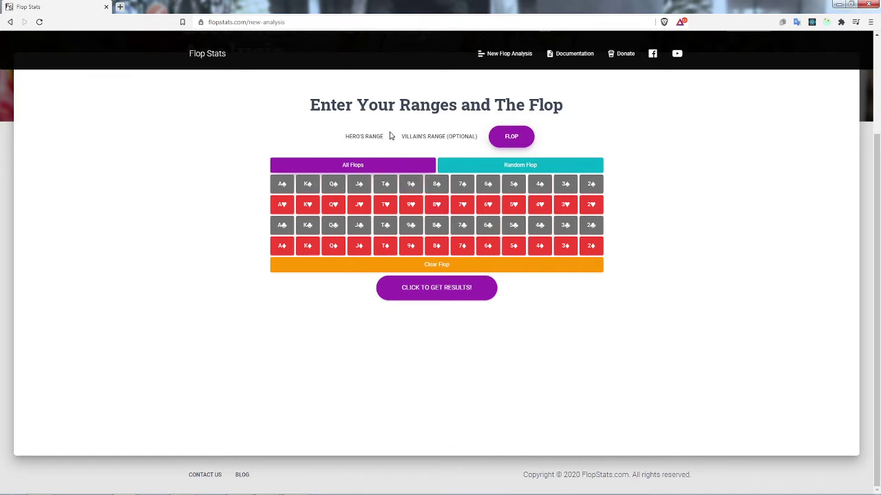
{"action": "left_click", "coordinate": [450, 297]}
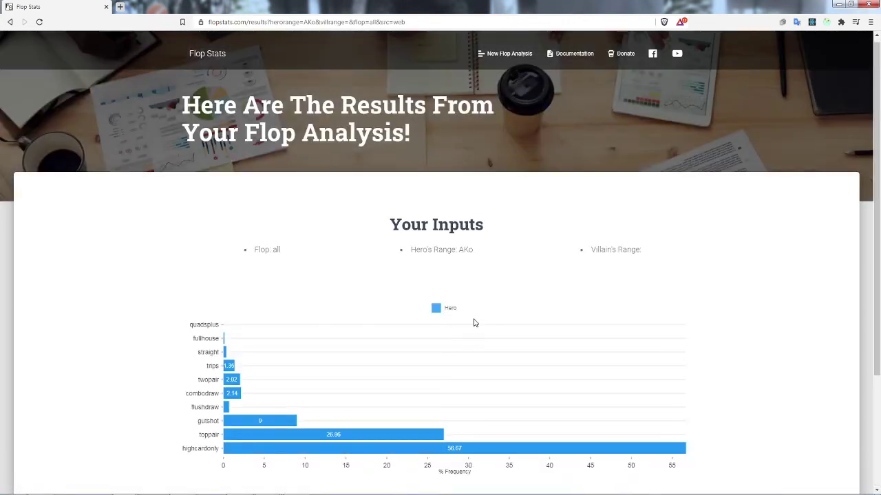
Examine the AKo frequency chart, including the high card only, combo draw and two pair bars.
{"action": "scroll", "coordinate": [473, 323], "scroll_direction": "down", "scroll_amount": 1}
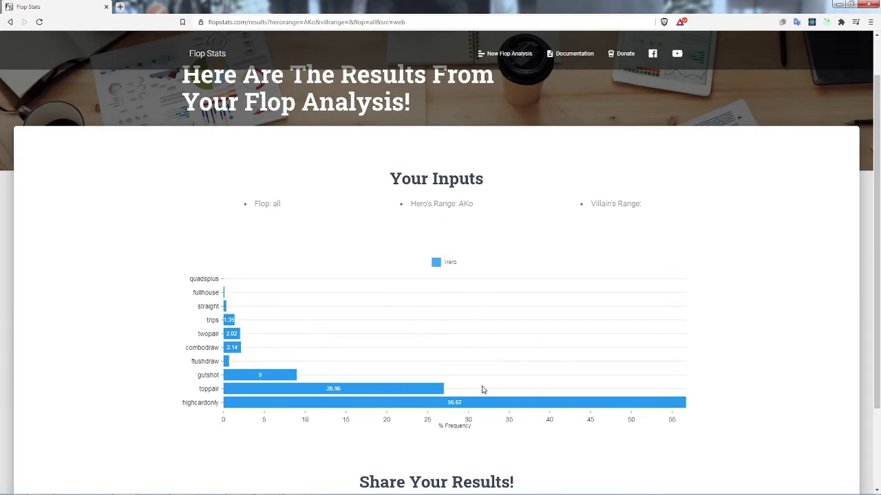
{"action": "mouse_move", "coordinate": [474, 405]}
{"action": "mouse_move", "coordinate": [234, 351]}
{"action": "mouse_move", "coordinate": [229, 334]}
{"action": "scroll", "coordinate": [440, 321], "scroll_direction": "down", "scroll_amount": 1}
{"action": "scroll", "coordinate": [440, 321], "scroll_direction": "up", "scroll_amount": 2}
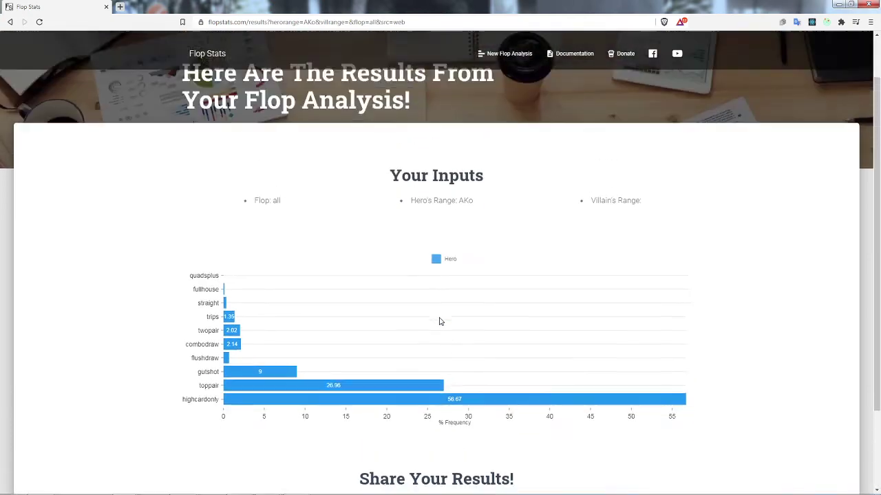
Start a new flop analysis and set the flop to 9♣, 8♣ and 6♥.
{"action": "left_click", "coordinate": [10, 22]}
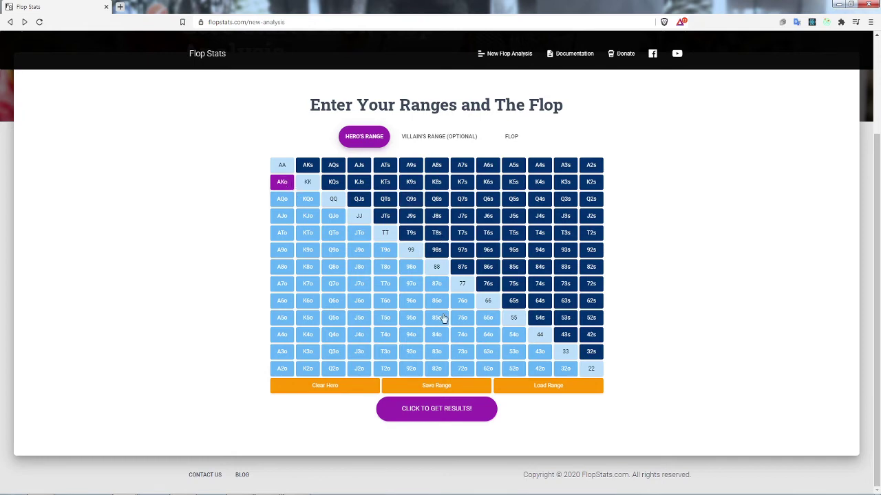
{"action": "left_click", "coordinate": [506, 53]}
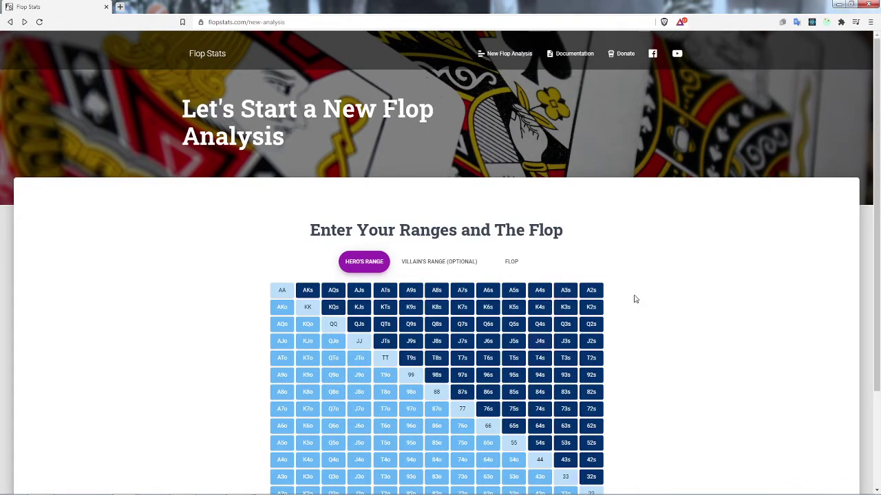
{"action": "scroll", "coordinate": [582, 197], "scroll_direction": "down", "scroll_amount": 2}
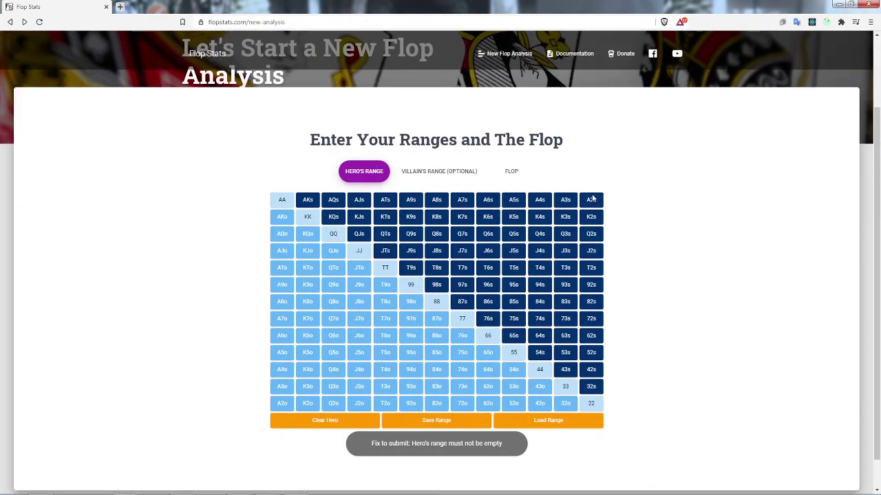
{"action": "left_click", "coordinate": [512, 172]}
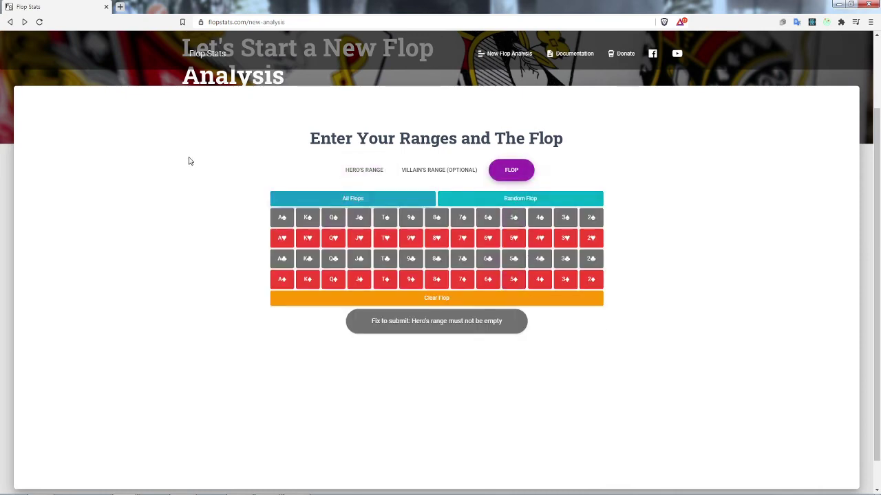
{"action": "left_click", "coordinate": [414, 260]}
{"action": "left_click", "coordinate": [439, 263]}
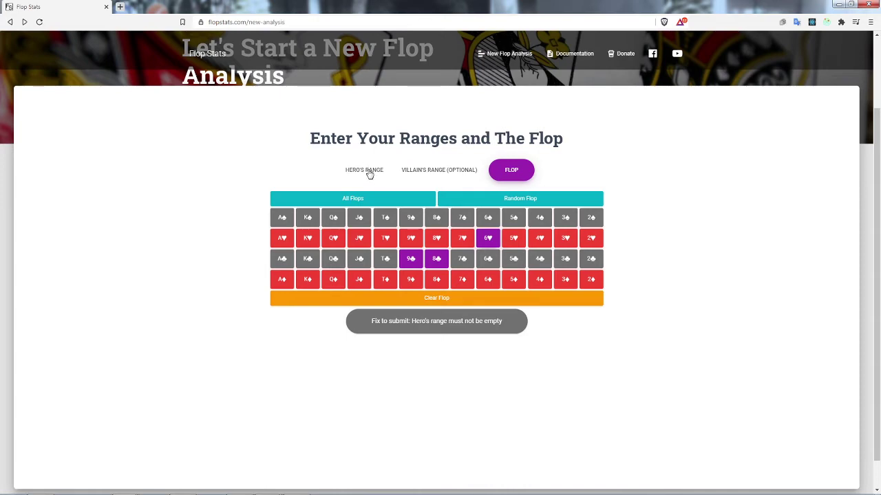
Fill the hero's range with AKs, AQs, AJs, AKo, AQo and the pairs AA through 77.
{"action": "left_click", "coordinate": [365, 171]}
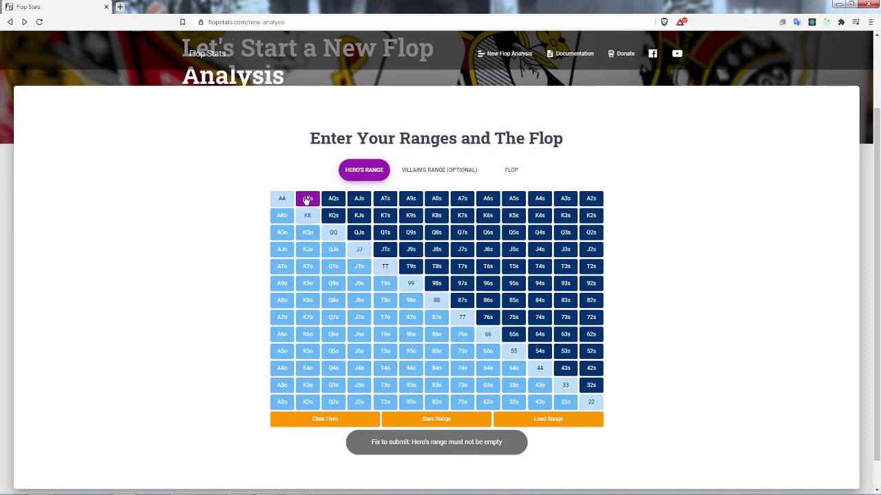
{"action": "left_click_drag", "start_coordinate": [282, 200], "coordinate": [359, 198]}
{"action": "left_click", "coordinate": [282, 216]}
{"action": "left_click", "coordinate": [282, 233]}
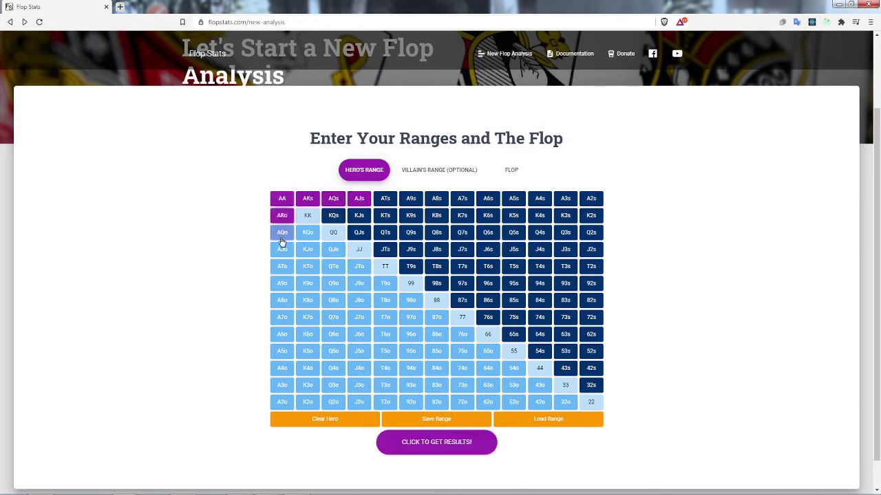
{"action": "left_click", "coordinate": [308, 215]}
{"action": "left_click", "coordinate": [333, 232]}
{"action": "left_click_drag", "start_coordinate": [359, 250], "coordinate": [464, 322]}
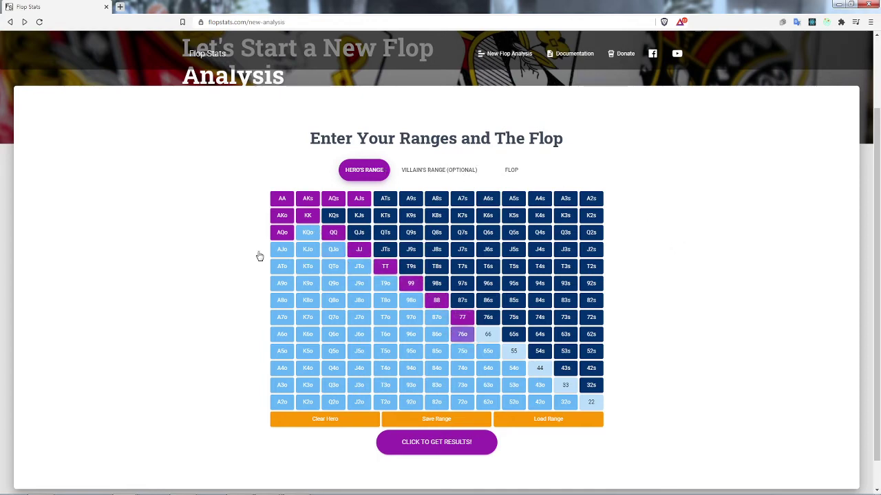
{"action": "left_click", "coordinate": [488, 317]}
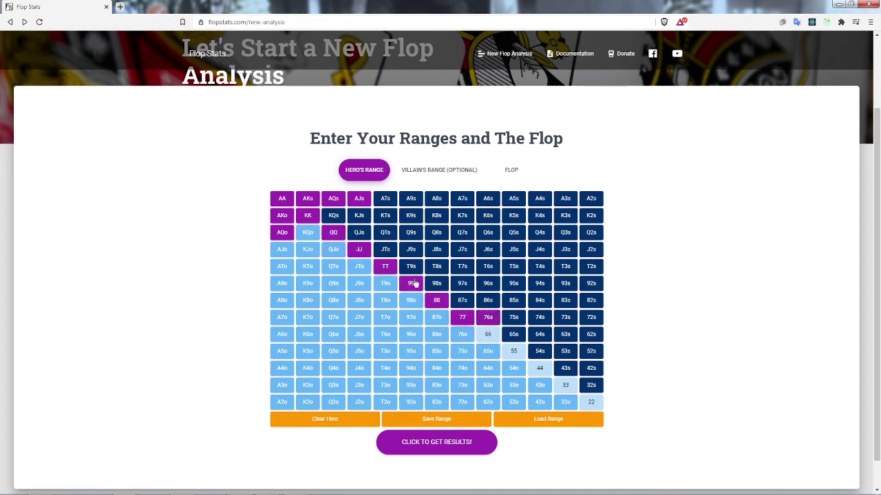
Check the chosen flop cards, get the results and examine the hero's frequency chart.
{"action": "left_click", "coordinate": [511, 170]}
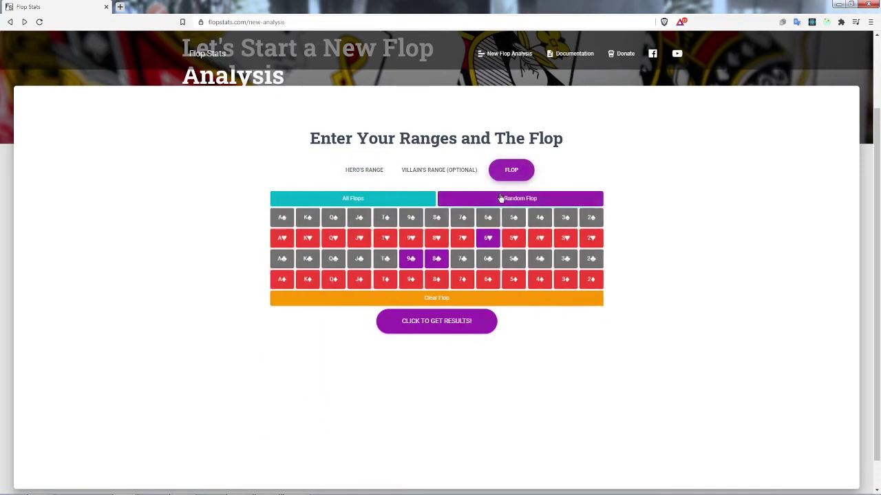
{"action": "left_click", "coordinate": [433, 322]}
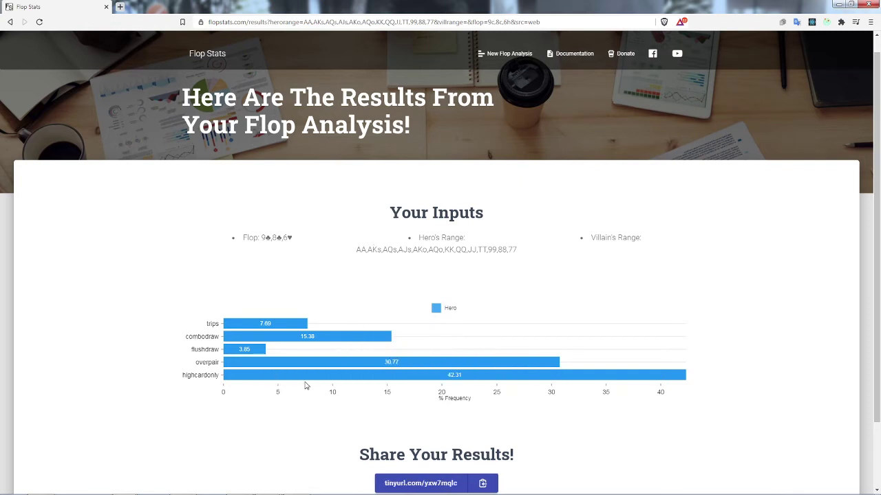
{"action": "mouse_move", "coordinate": [282, 380]}
Return to the analysis inputs and add the pairs TT through 22 to the villain's range.
{"action": "left_click", "coordinate": [10, 22]}
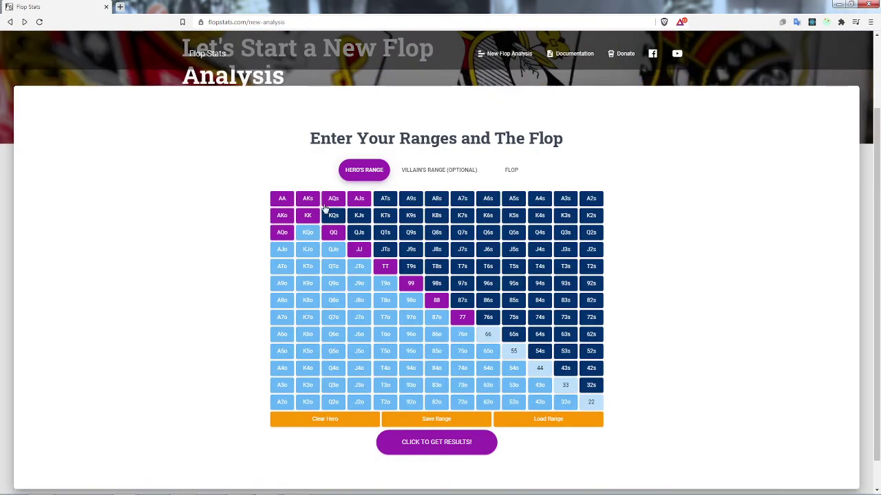
{"action": "left_click", "coordinate": [433, 172]}
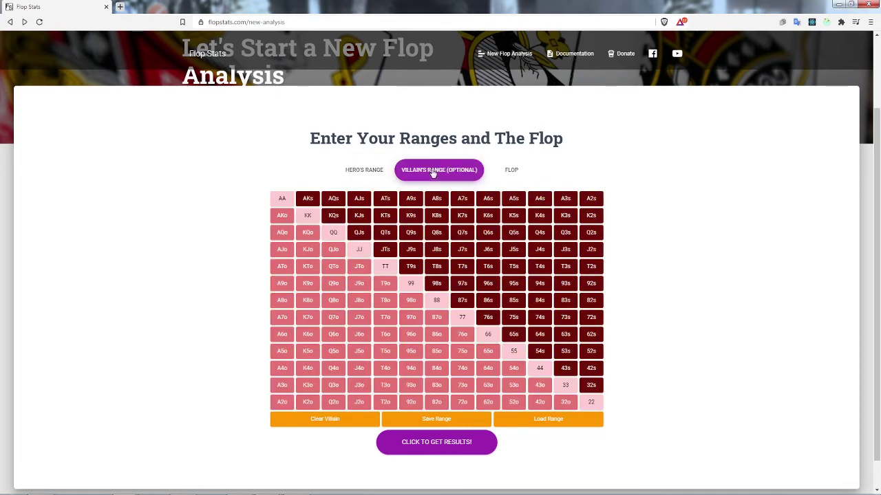
{"action": "left_click", "coordinate": [385, 268]}
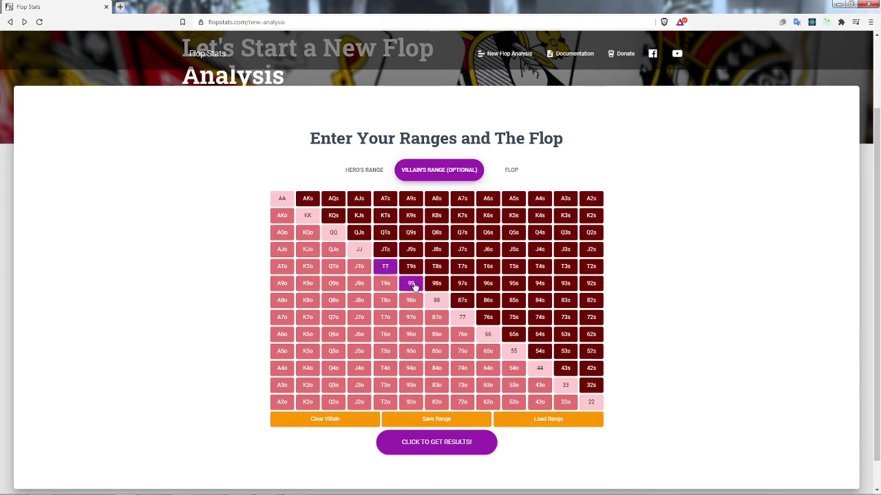
{"action": "left_click", "coordinate": [410, 285]}
{"action": "left_click", "coordinate": [436, 300]}
{"action": "left_click", "coordinate": [462, 317]}
{"action": "left_click", "coordinate": [487, 334]}
{"action": "left_click", "coordinate": [516, 352]}
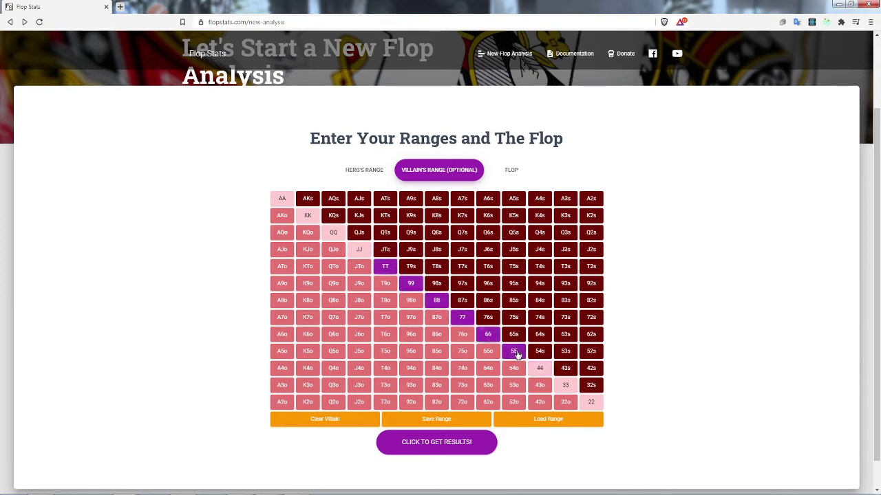
{"action": "left_click", "coordinate": [540, 369]}
{"action": "left_click", "coordinate": [564, 386]}
{"action": "left_click", "coordinate": [590, 403]}
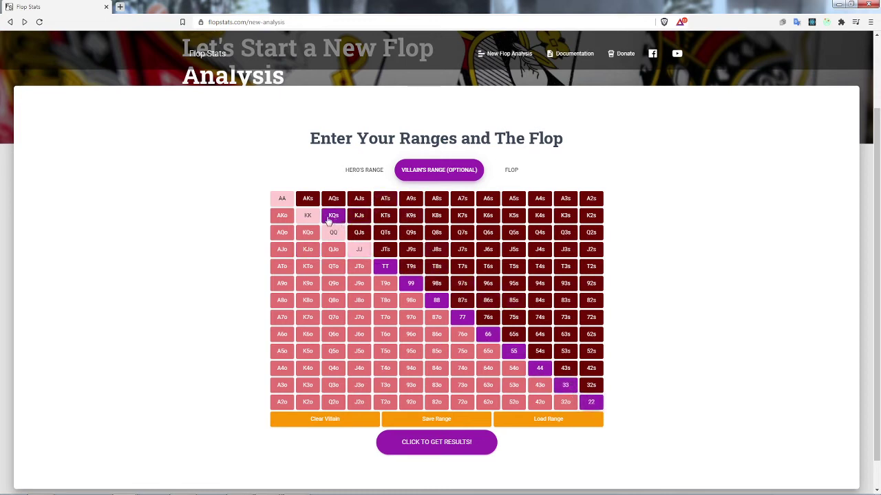
Add AQs, AJs, ATs, KQs, KJs, KTs, QJs, QTs, JTs, T9s, 98s, 87s, AQo, AJo and KQo to the villain's range.
{"action": "mouse_move", "coordinate": [332, 200]}
{"action": "left_mouse_down"}
{"action": "mouse_move", "coordinate": [333, 215]}
{"action": "mouse_move", "coordinate": [360, 200]}
{"action": "mouse_move", "coordinate": [392, 199]}
{"action": "mouse_move", "coordinate": [392, 219]}
{"action": "mouse_move", "coordinate": [360, 231]}
{"action": "mouse_move", "coordinate": [383, 236]}
{"action": "mouse_move", "coordinate": [388, 248]}
{"action": "left_mouse_up"}
{"action": "mouse_move", "coordinate": [428, 273]}
{"action": "left_mouse_down"}
{"action": "mouse_move", "coordinate": [408, 268]}
{"action": "mouse_move", "coordinate": [465, 308]}
{"action": "left_mouse_up"}
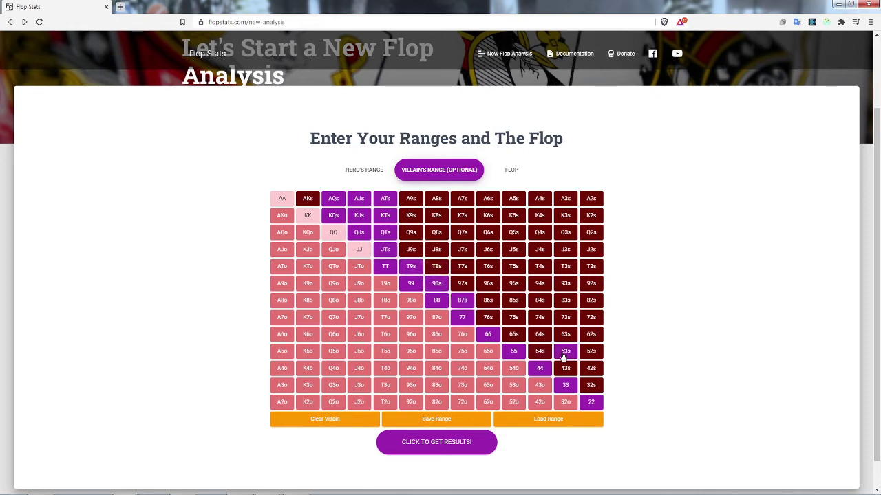
{"action": "left_click", "coordinate": [282, 252]}
{"action": "left_click", "coordinate": [282, 232]}
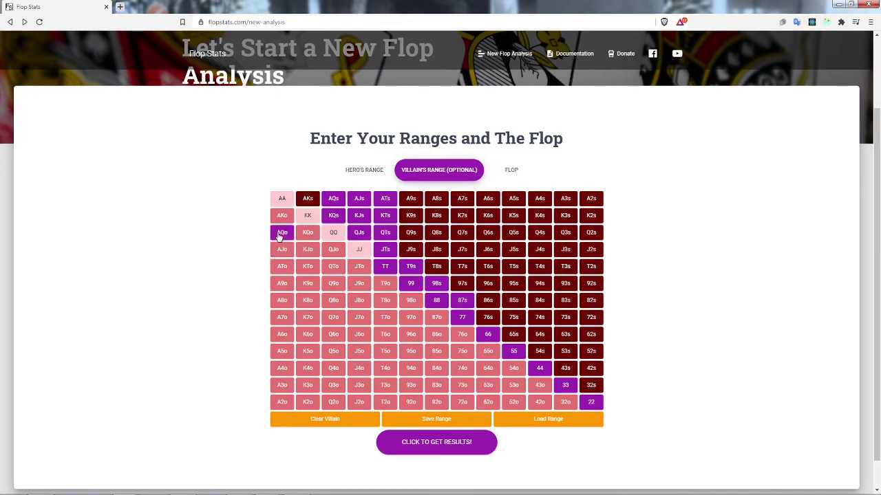
{"action": "left_click", "coordinate": [282, 251]}
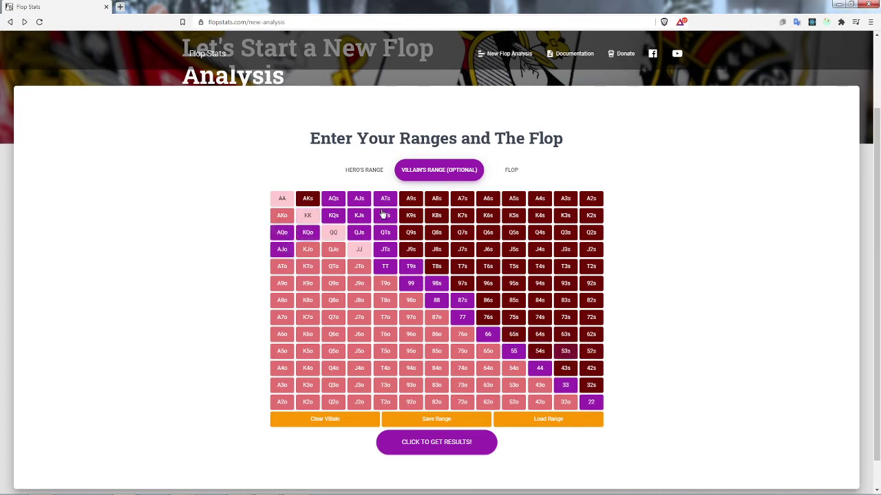
Check the hero's range, the villain's range and the chosen flop cards, and get the analysis results.
{"action": "left_click", "coordinate": [352, 173]}
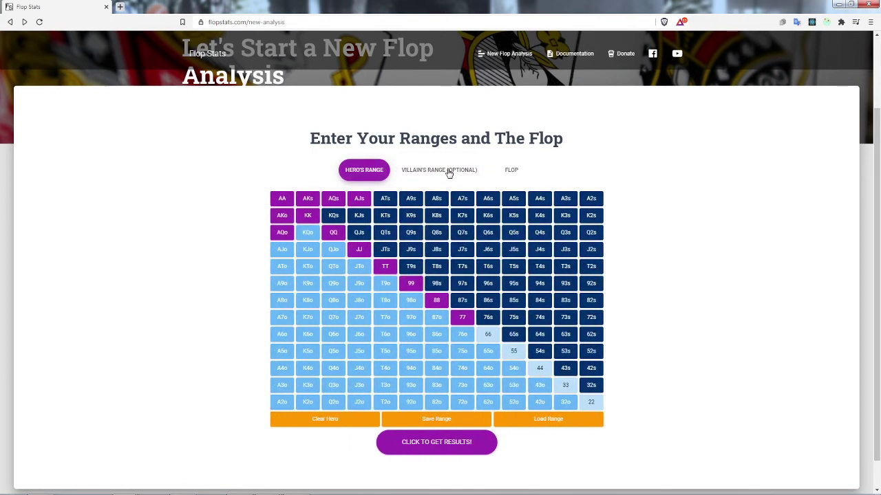
{"action": "left_click", "coordinate": [446, 172]}
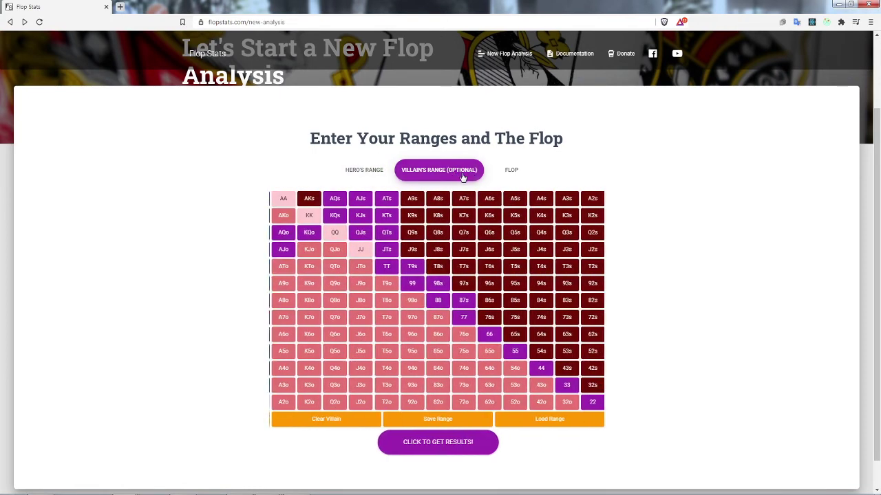
{"action": "left_click", "coordinate": [518, 172]}
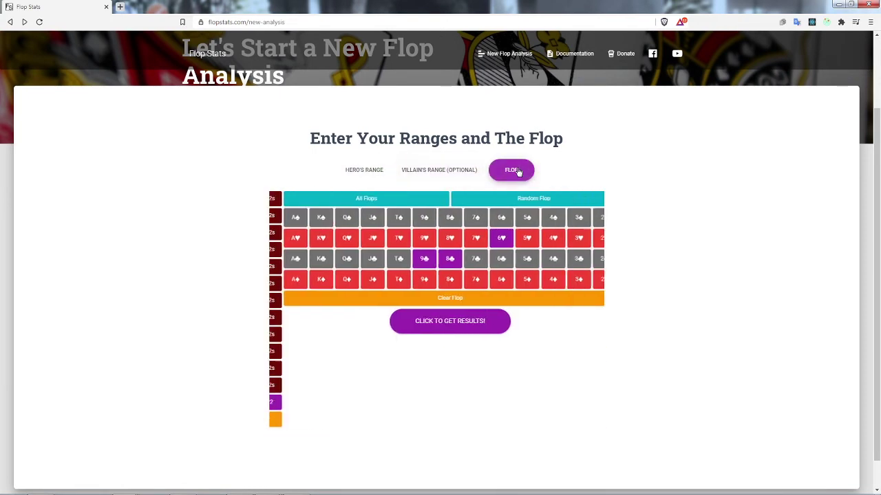
{"action": "left_click", "coordinate": [446, 328]}
Compare the hero's and villain's frequencies in the results chart, from trips and combo draws to high-card-only hands, and review the listed inputs.
{"action": "scroll", "coordinate": [497, 303], "scroll_direction": "down", "scroll_amount": 1}
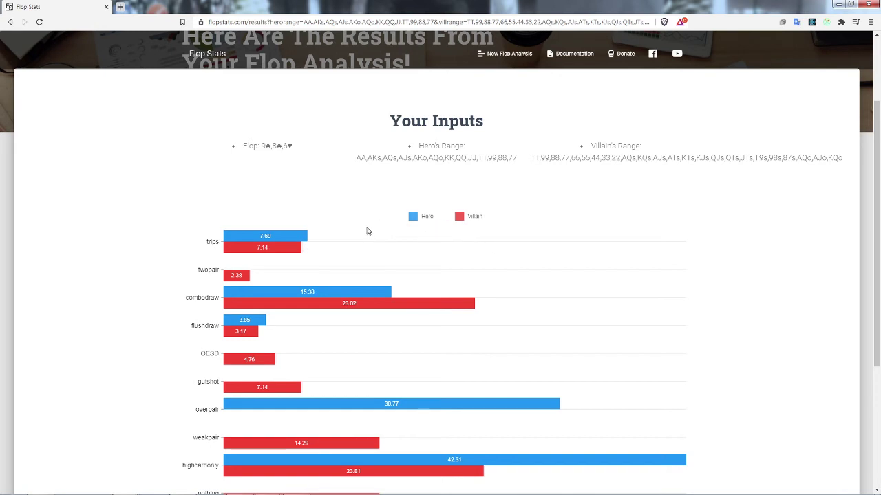
{"action": "scroll", "coordinate": [367, 231], "scroll_direction": "down", "scroll_amount": 1}
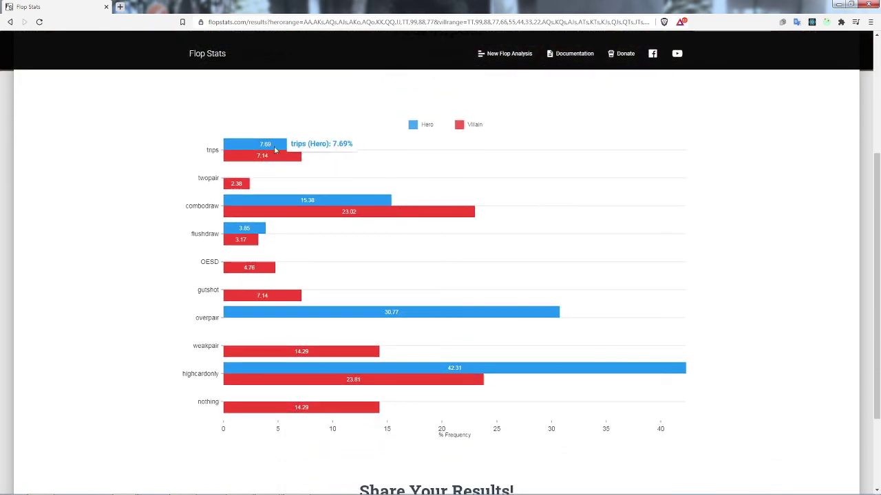
{"action": "mouse_move", "coordinate": [269, 164]}
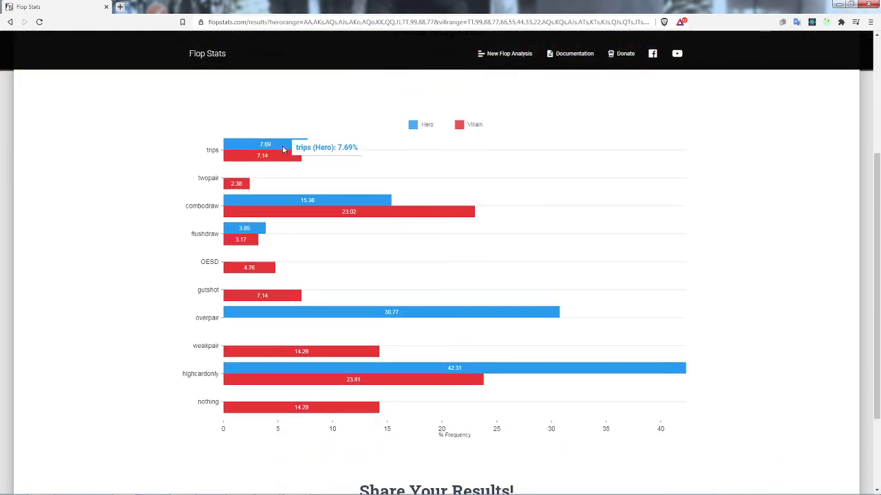
{"action": "mouse_move", "coordinate": [281, 144]}
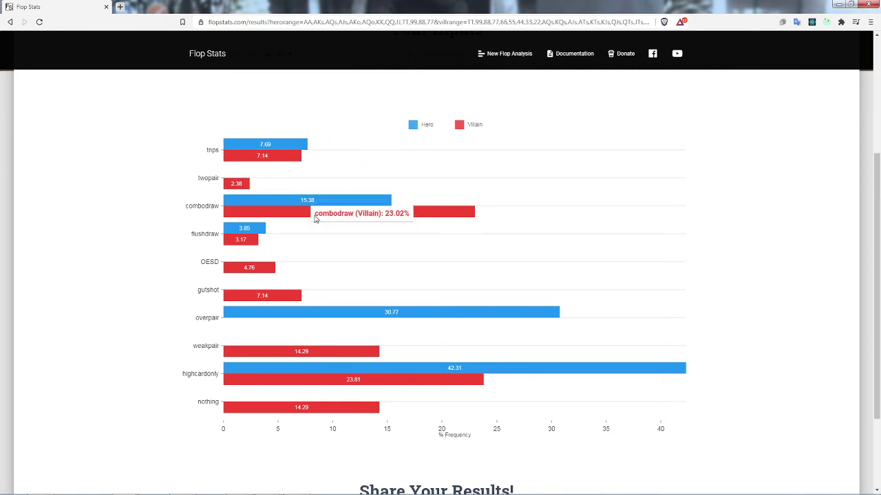
{"action": "mouse_move", "coordinate": [342, 204]}
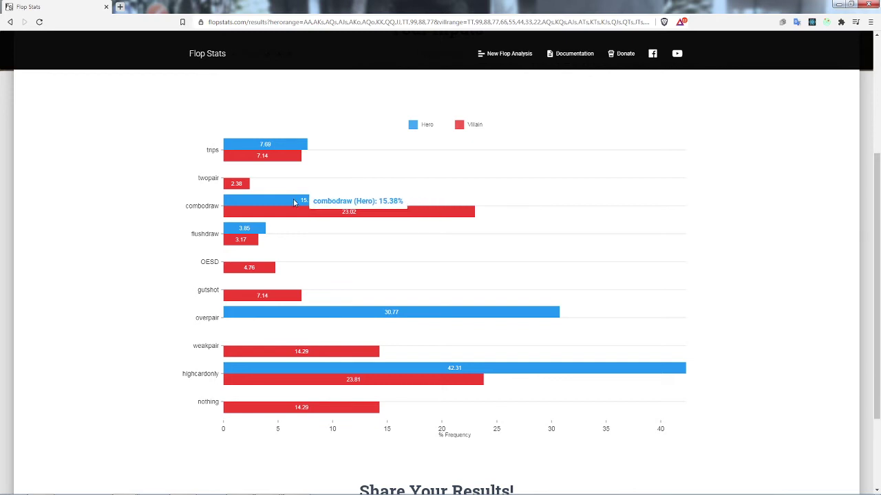
{"action": "mouse_move", "coordinate": [315, 212]}
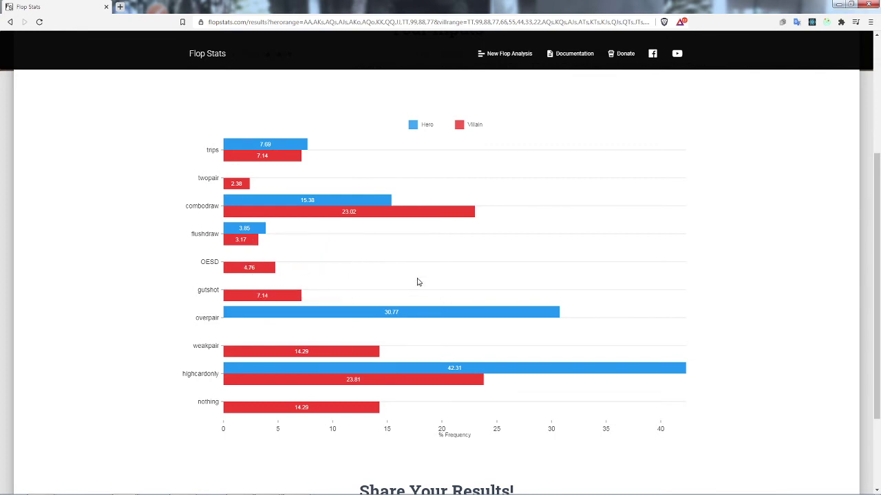
{"action": "mouse_move", "coordinate": [430, 315]}
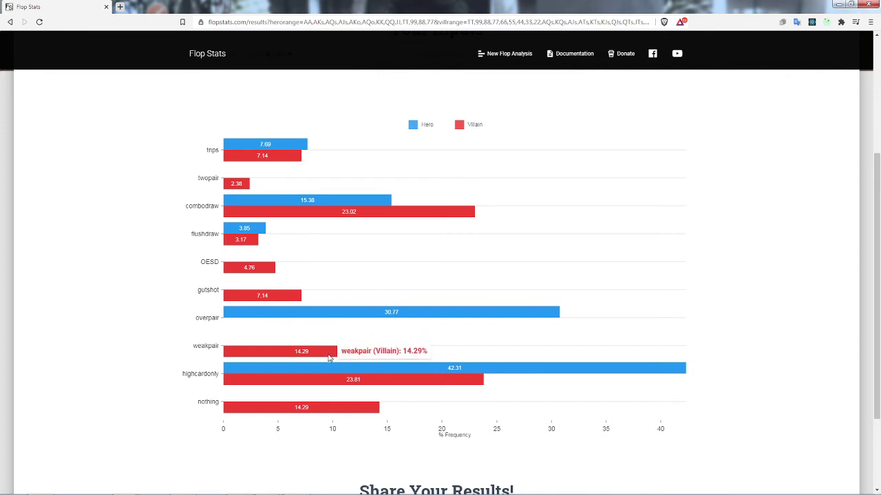
{"action": "mouse_move", "coordinate": [375, 368]}
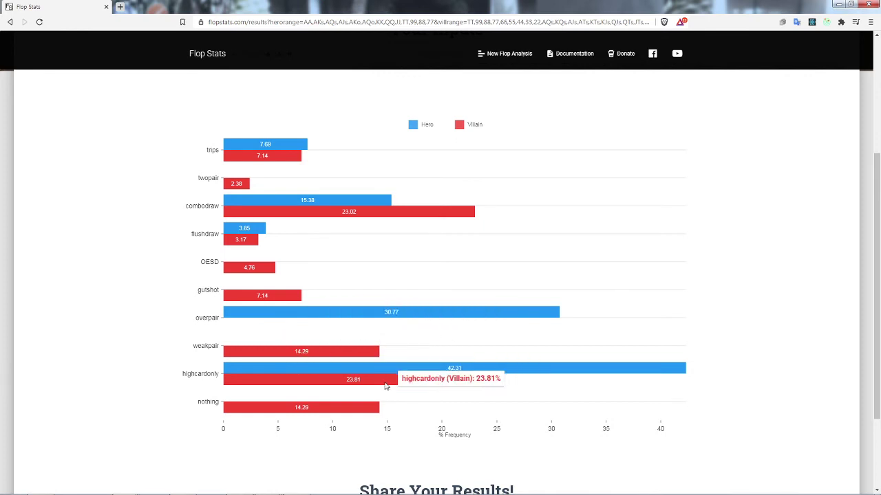
{"action": "mouse_move", "coordinate": [356, 413]}
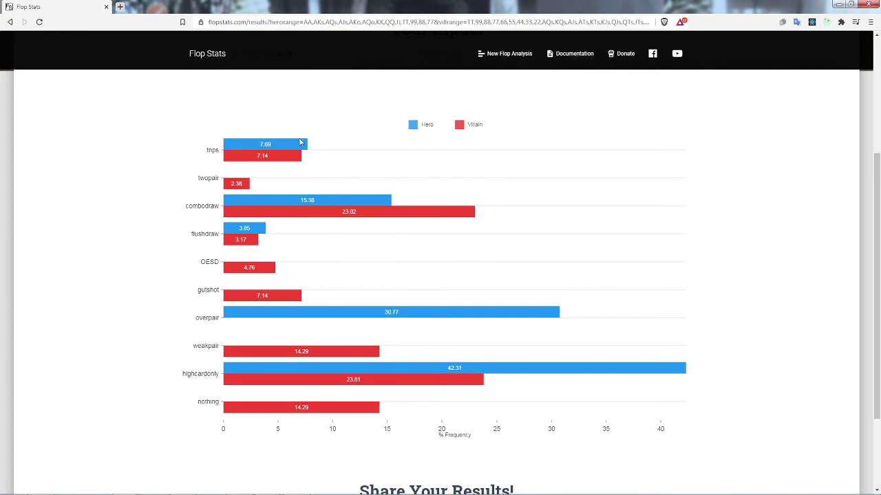
{"action": "mouse_move", "coordinate": [242, 246]}
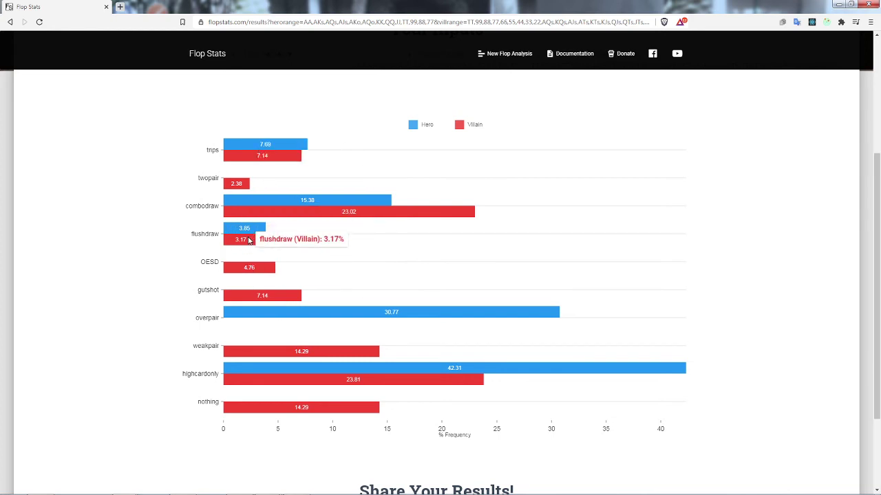
{"action": "mouse_move", "coordinate": [258, 228]}
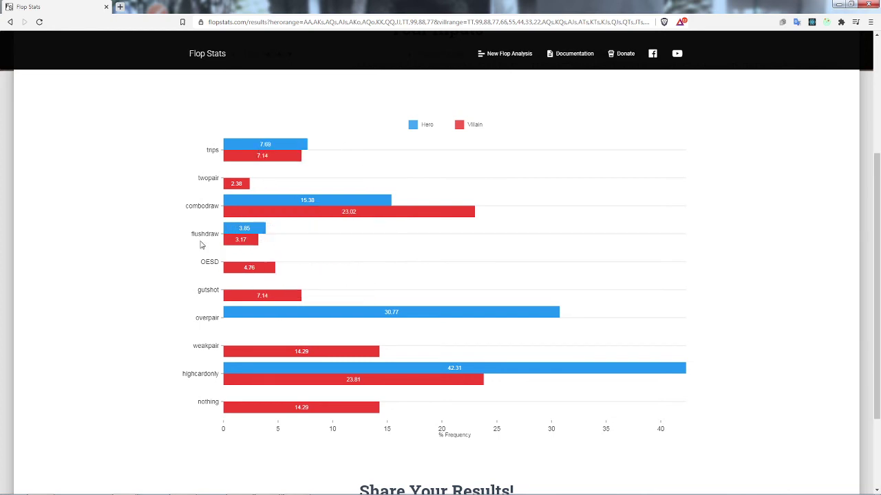
{"action": "scroll", "coordinate": [375, 259], "scroll_direction": "up", "scroll_amount": 2}
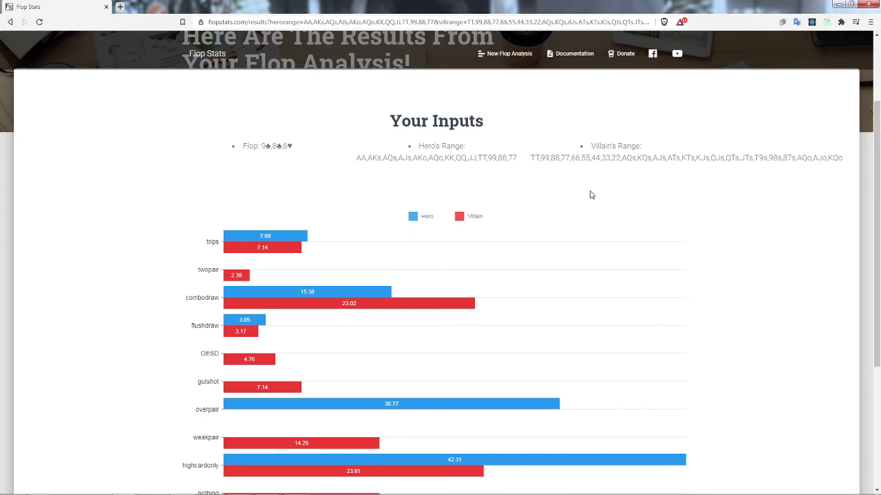
{"action": "scroll", "coordinate": [590, 195], "scroll_direction": "down", "scroll_amount": 4}
{"action": "scroll", "coordinate": [516, 265], "scroll_direction": "up", "scroll_amount": 4}
Copy the short link for sharing the results and open tinyurl.com/yxleqjzm in a new browser tab.
{"action": "scroll", "coordinate": [475, 192], "scroll_direction": "down", "scroll_amount": 3}
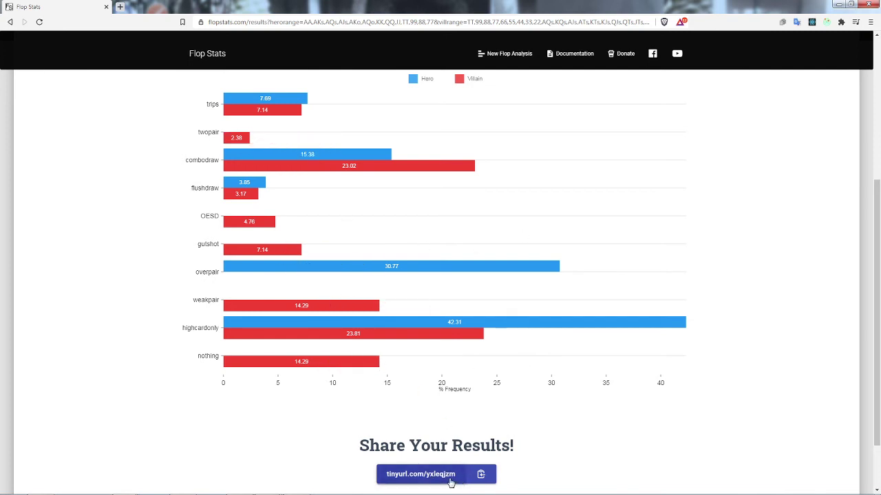
{"action": "mouse_move", "coordinate": [330, 265]}
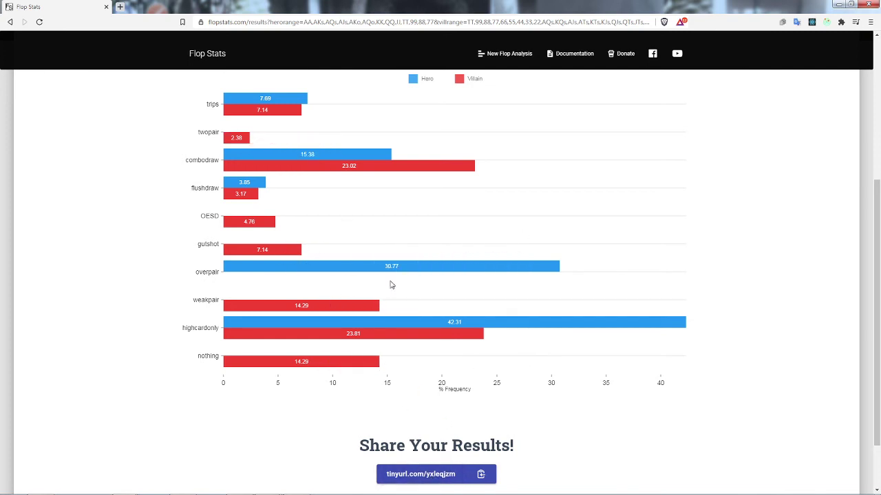
{"action": "left_click", "coordinate": [482, 475]}
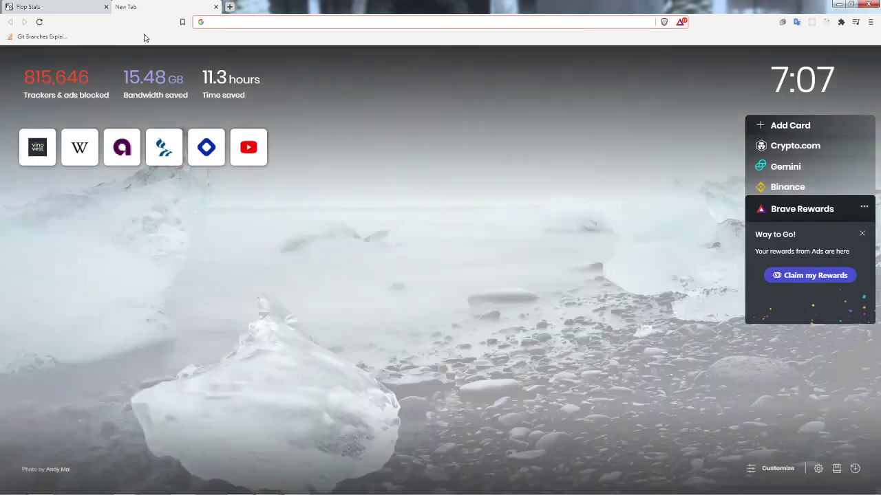
{"action": "type", "text": "tinyurl.com/yxleqjzm"}
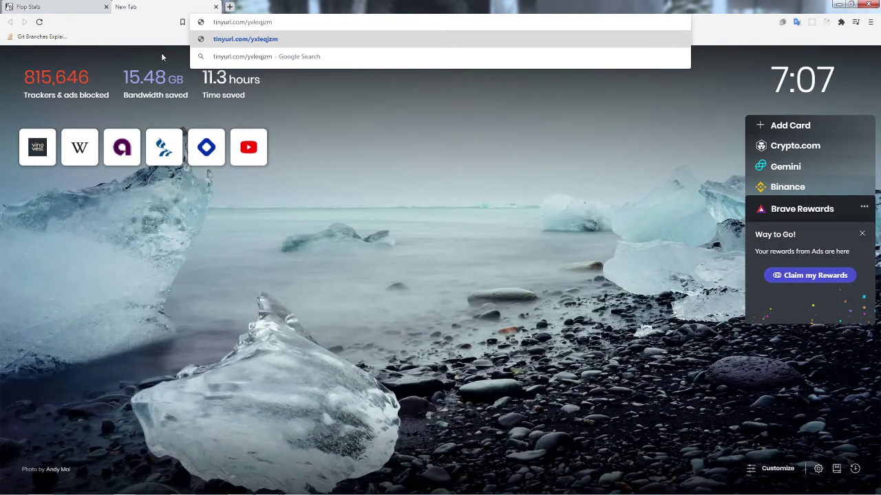
{"action": "key", "text": "Return"}
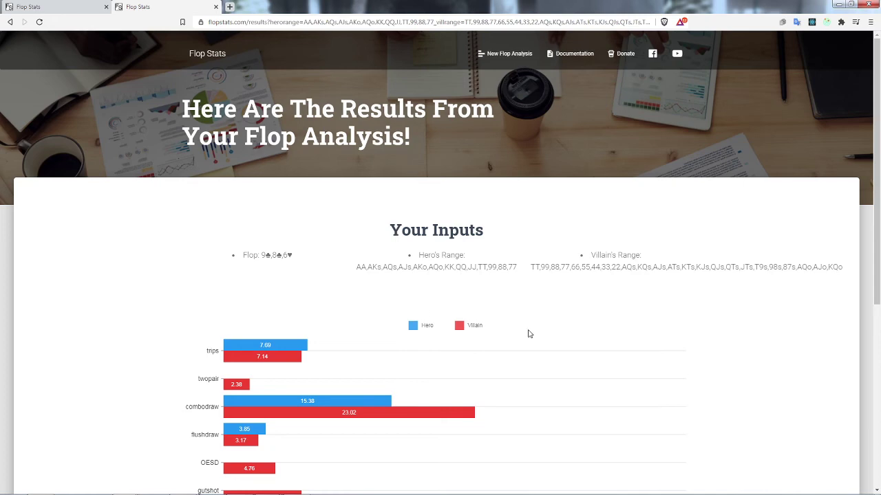
Compare the shared results page's inputs and chart with the original results in the other browser tab.
{"action": "scroll", "coordinate": [476, 346], "scroll_direction": "down", "scroll_amount": 1}
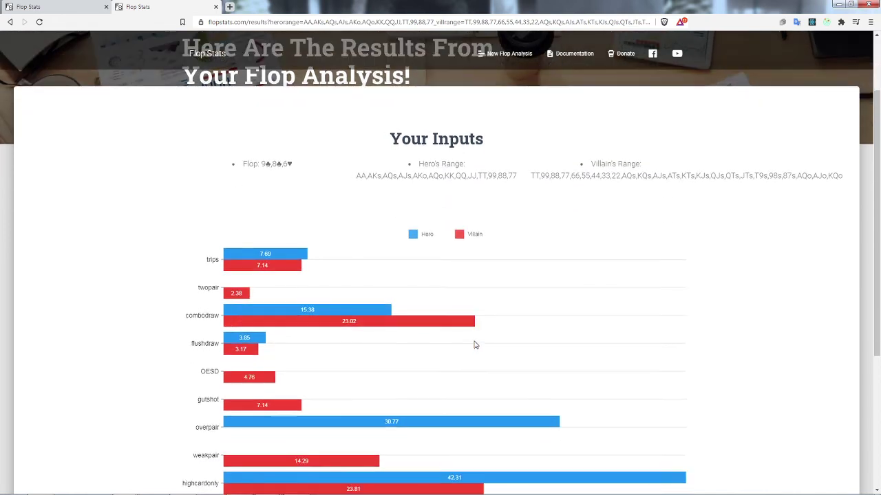
{"action": "scroll", "coordinate": [476, 346], "scroll_direction": "up", "scroll_amount": 1}
{"action": "scroll", "coordinate": [413, 254], "scroll_direction": "down", "scroll_amount": 3}
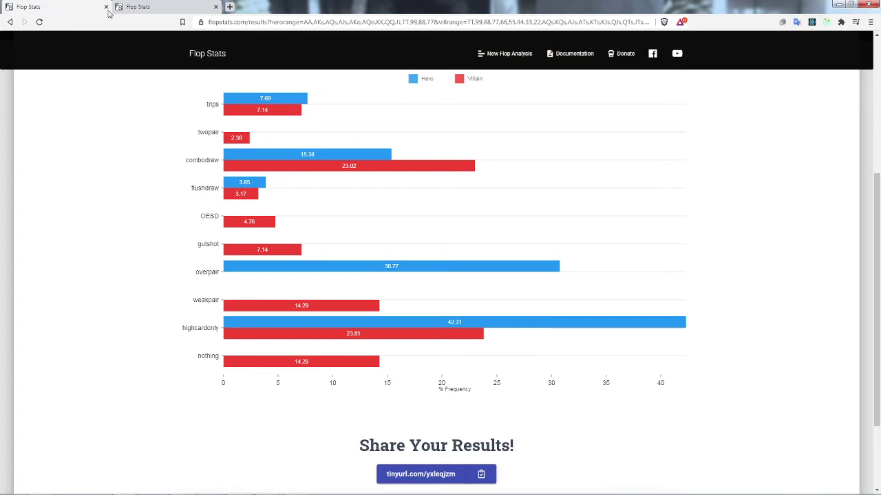
{"action": "scroll", "coordinate": [512, 319], "scroll_direction": "up", "scroll_amount": 3}
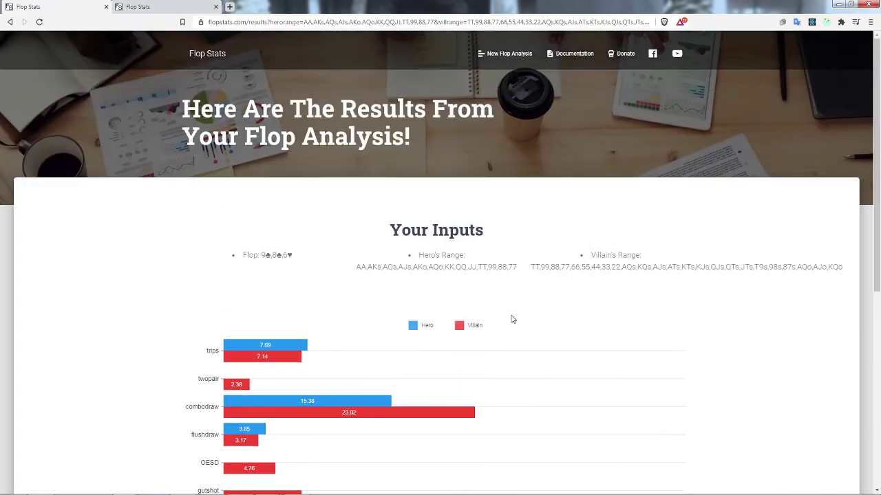